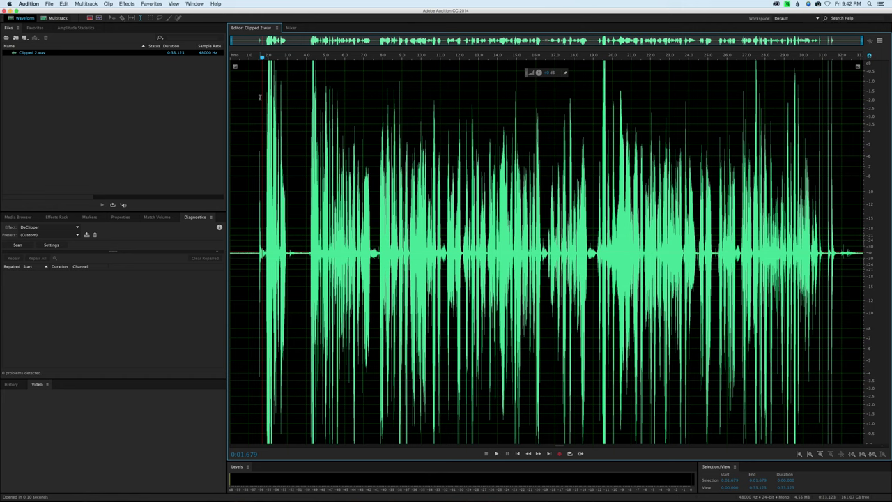
key(space)
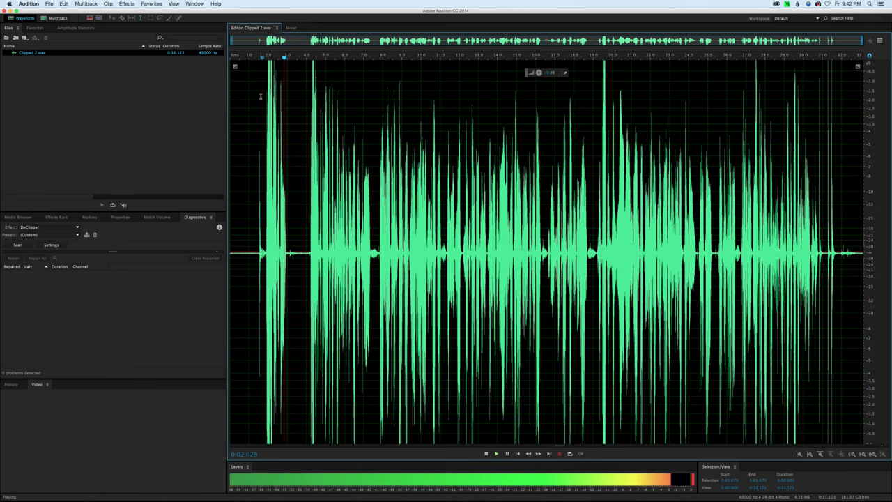
key(space)
click(597, 95)
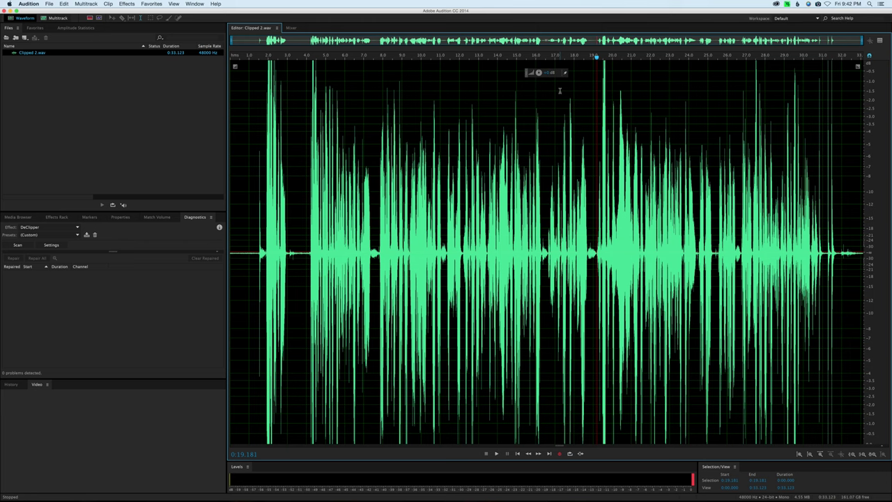
key(space)
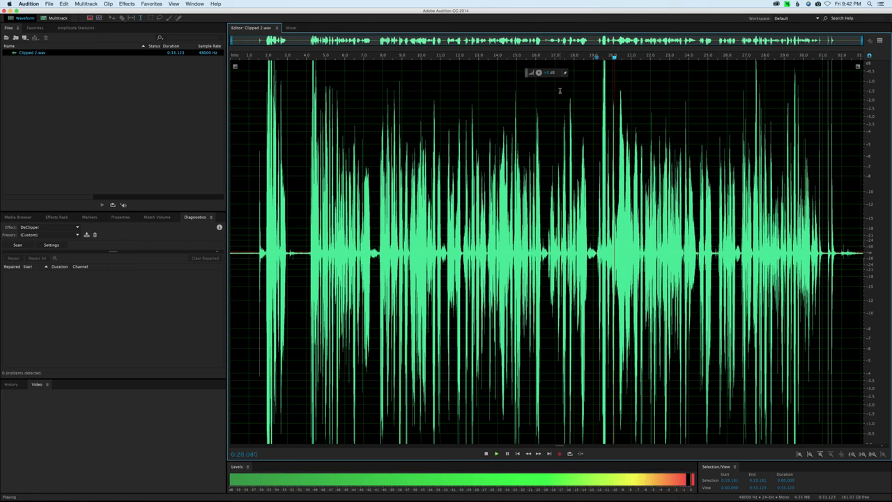
key(space)
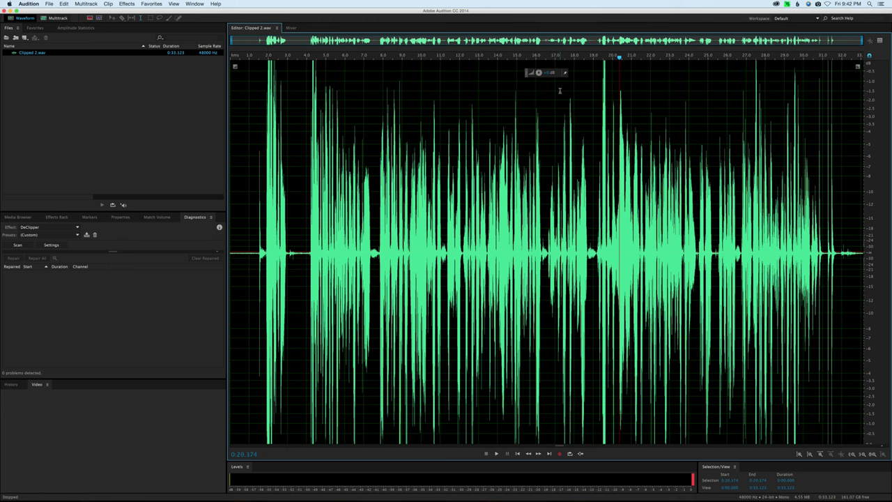
click(256, 81)
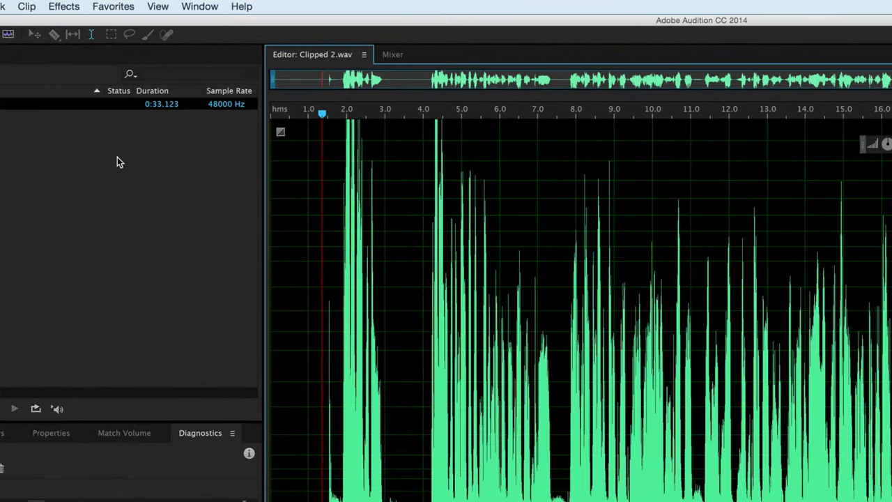
Open the DeClipper diagnostic from Effects > Diagnostics.
click(64, 6)
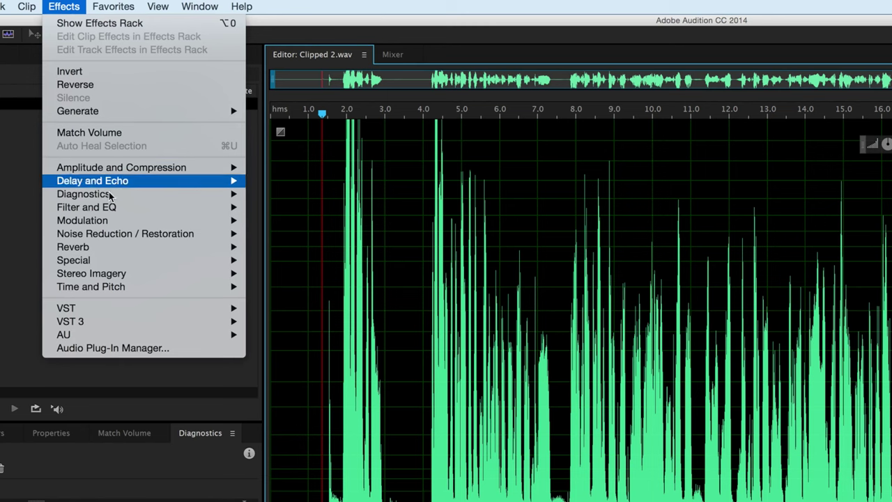
mouse_move(111, 202)
click(299, 207)
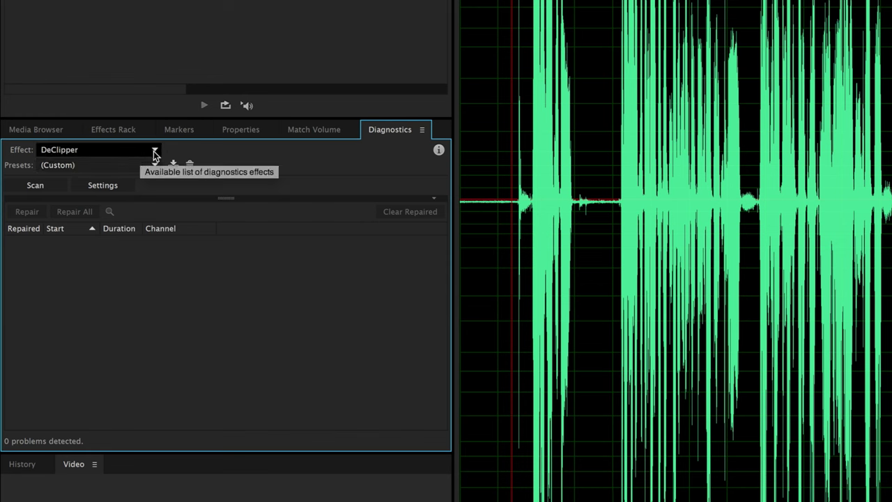
click(155, 152)
click(106, 175)
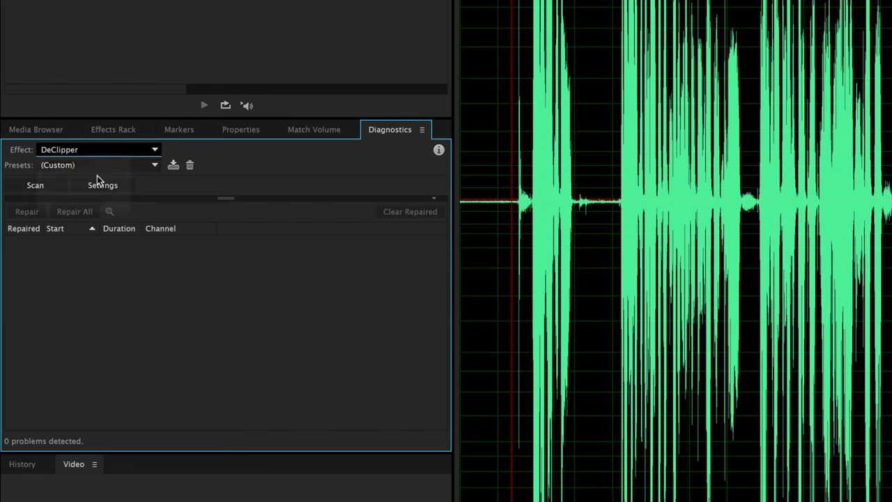
Apply the Restore Lightly Clipped preset and show its settings, with -4 dB gain.
click(155, 167)
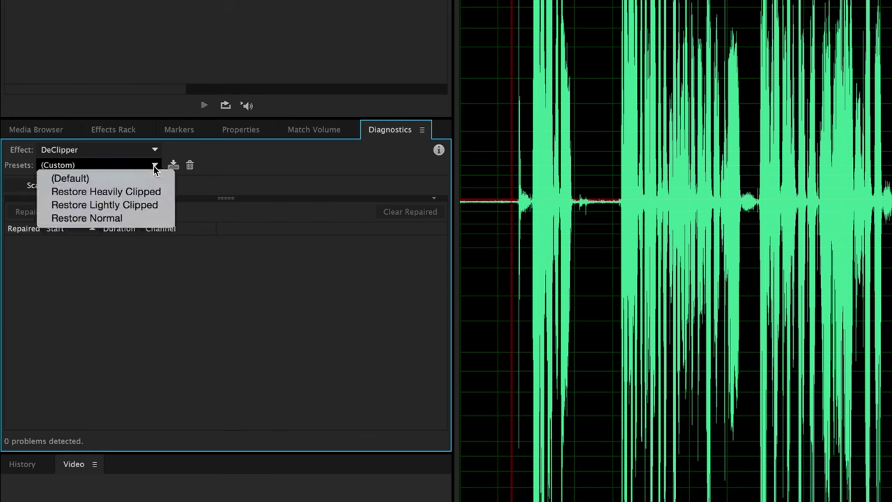
click(145, 204)
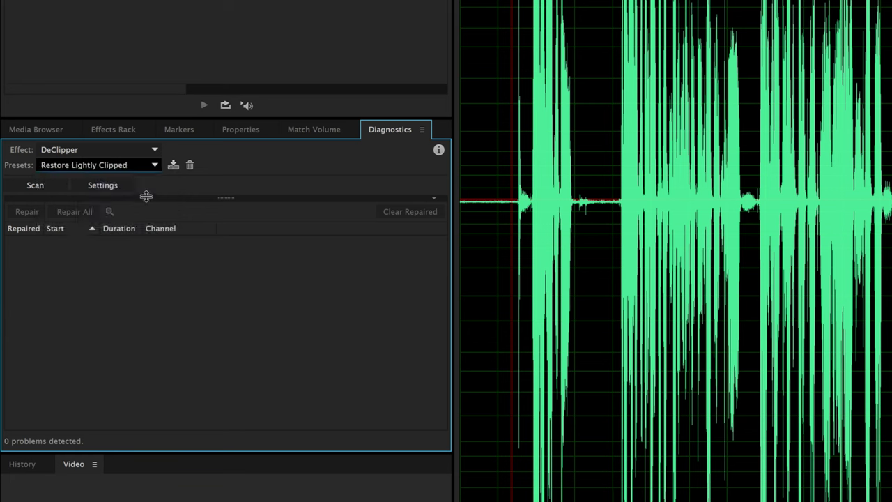
click(98, 185)
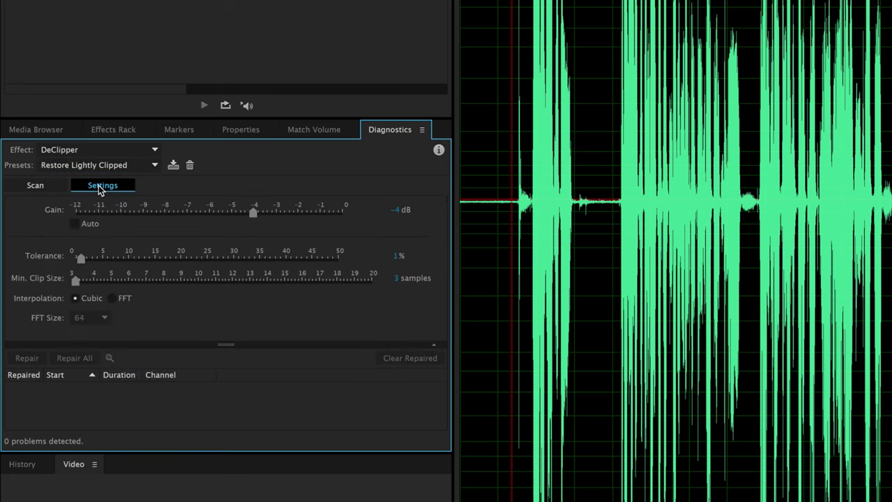
Try the Restore Heavily Clipped DeClipper preset.
click(155, 165)
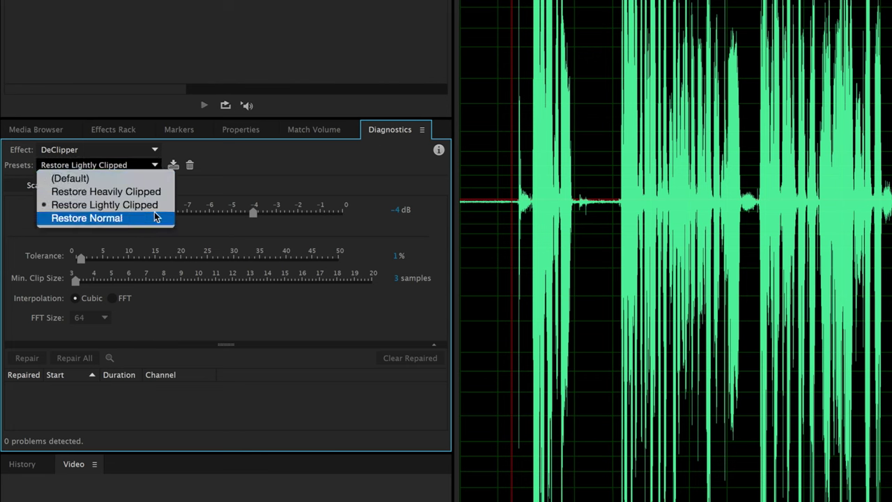
click(313, 191)
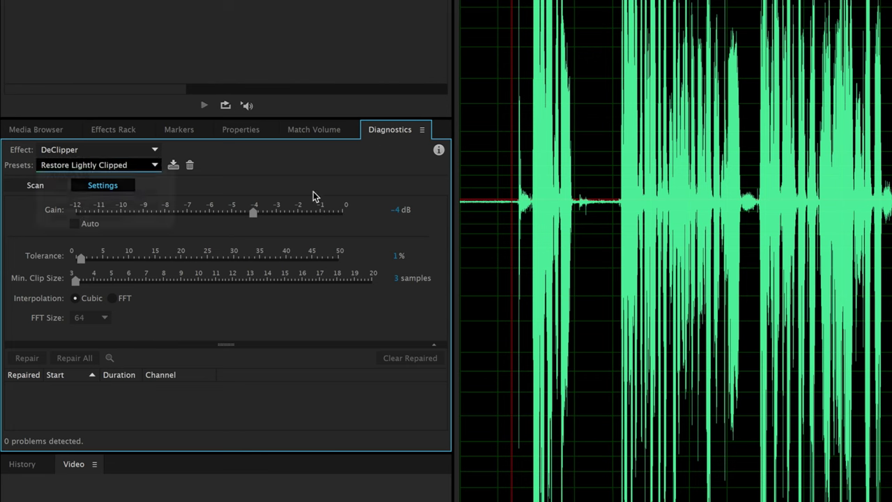
click(155, 166)
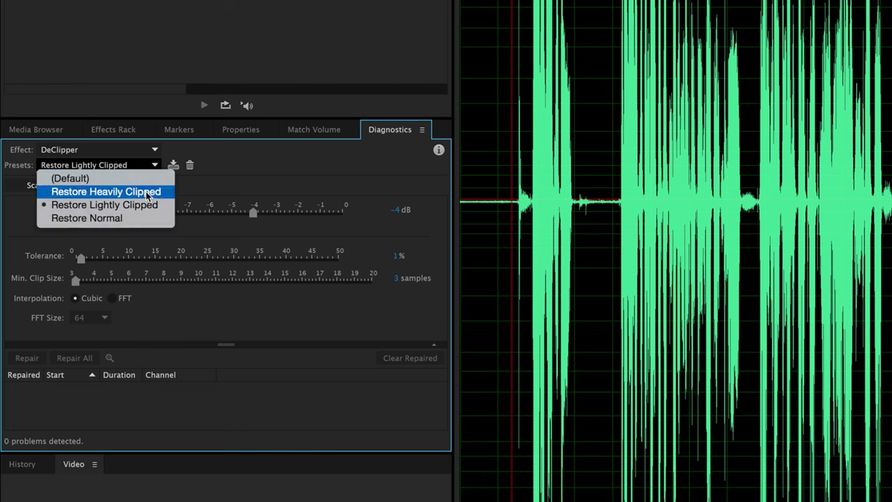
click(147, 192)
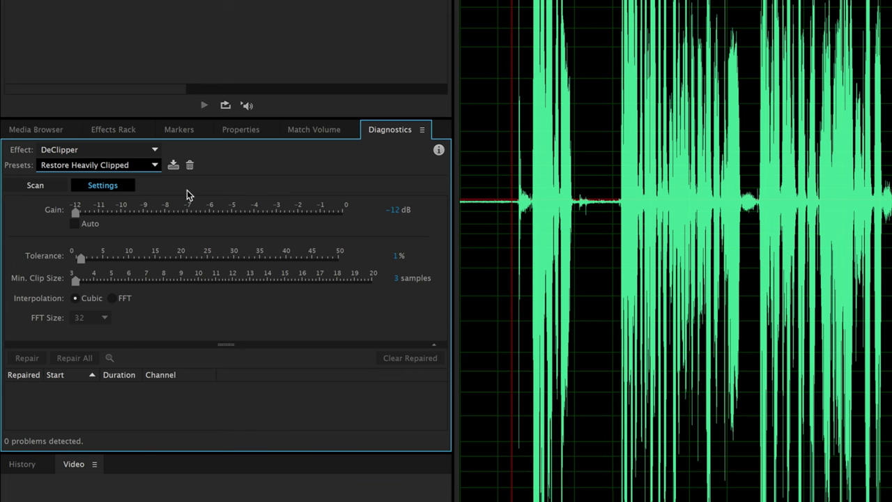
Compare Restore Normal, then return to Restore Lightly Clipped with its -4 dB gain.
click(154, 165)
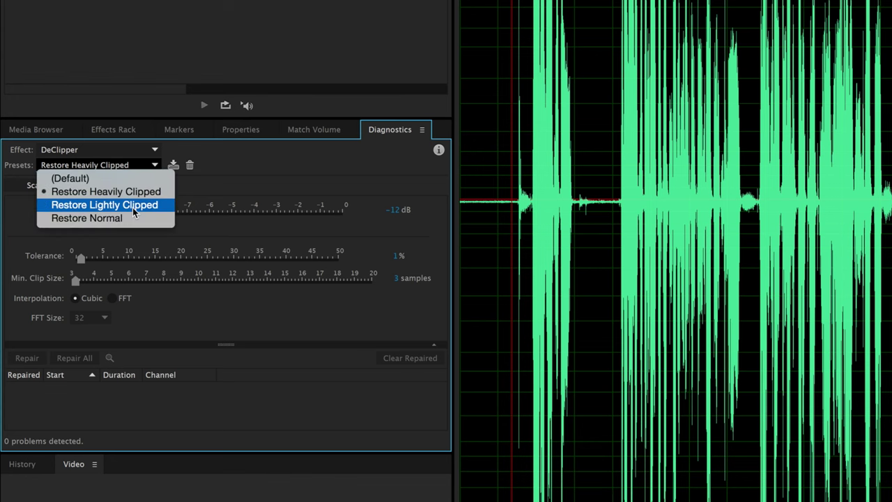
click(132, 207)
click(161, 167)
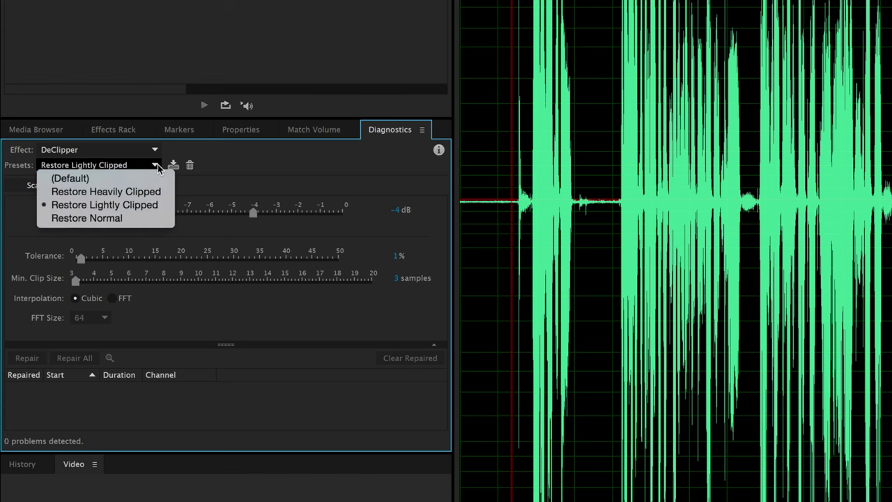
click(118, 218)
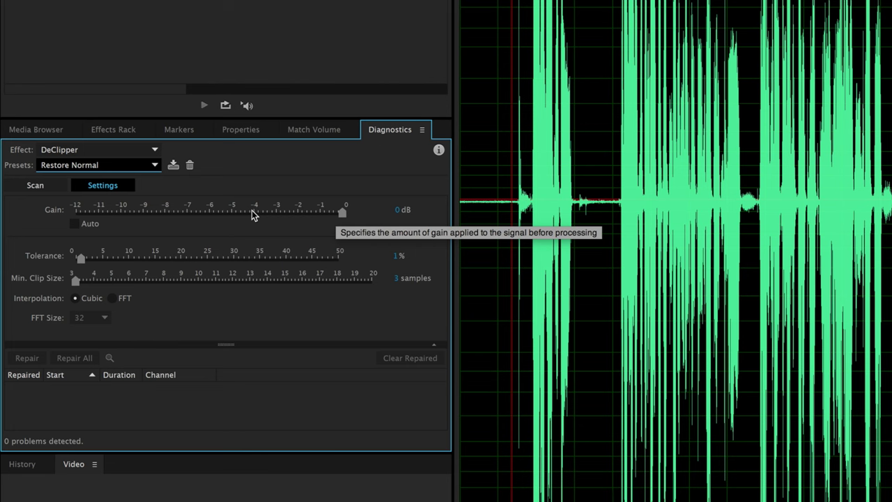
click(127, 168)
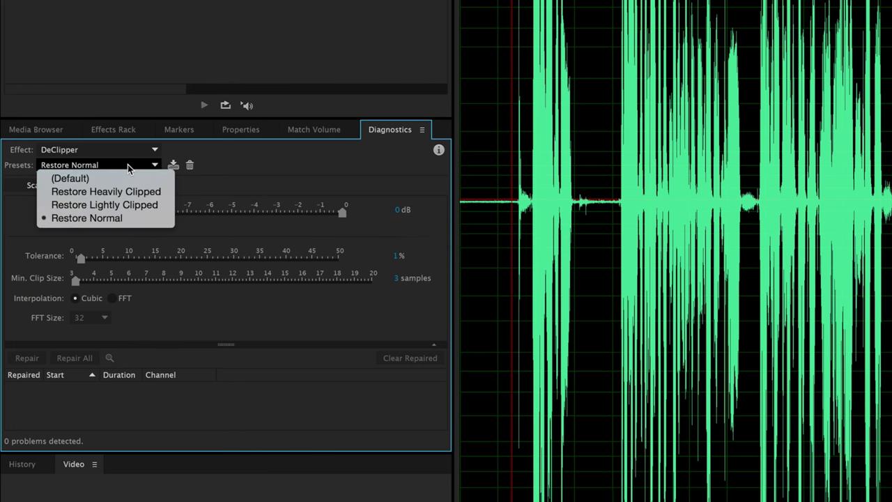
click(116, 205)
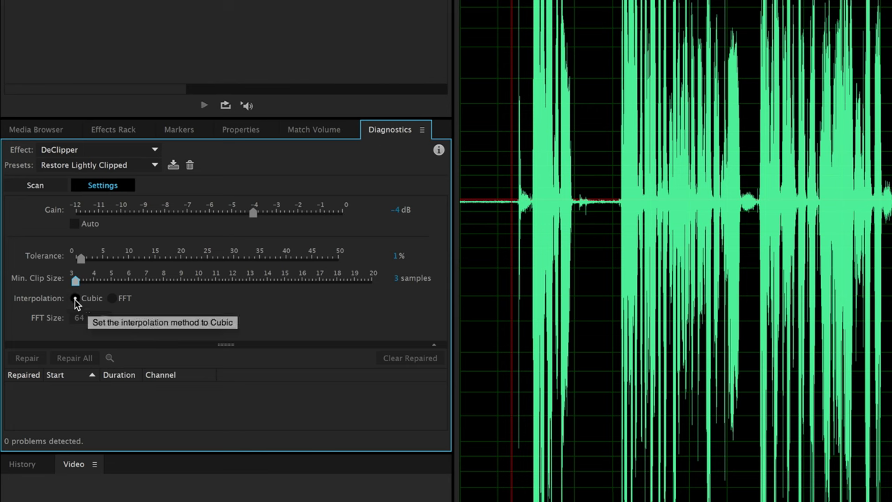
Switch DeClipper interpolation from Cubic to FFT, with FFT size 64.
click(114, 301)
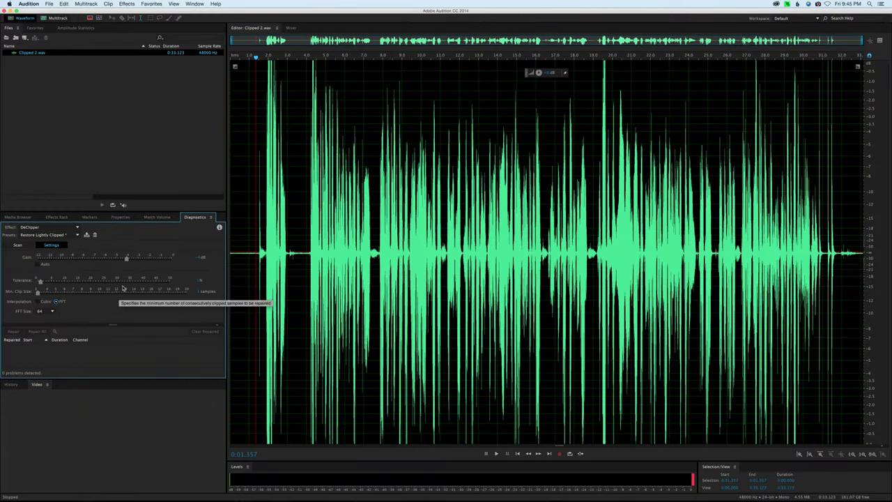
Scan Clipped 2.wav for clipping and repair all 260 detected problems.
click(20, 245)
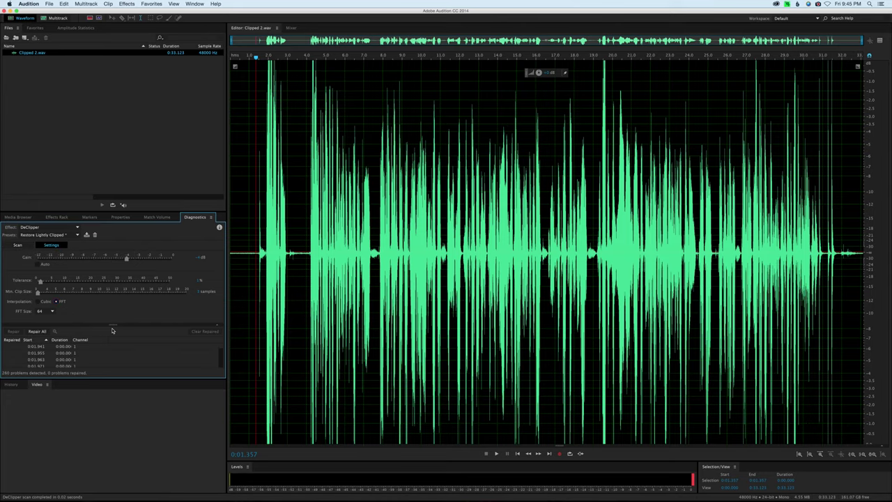
click(51, 246)
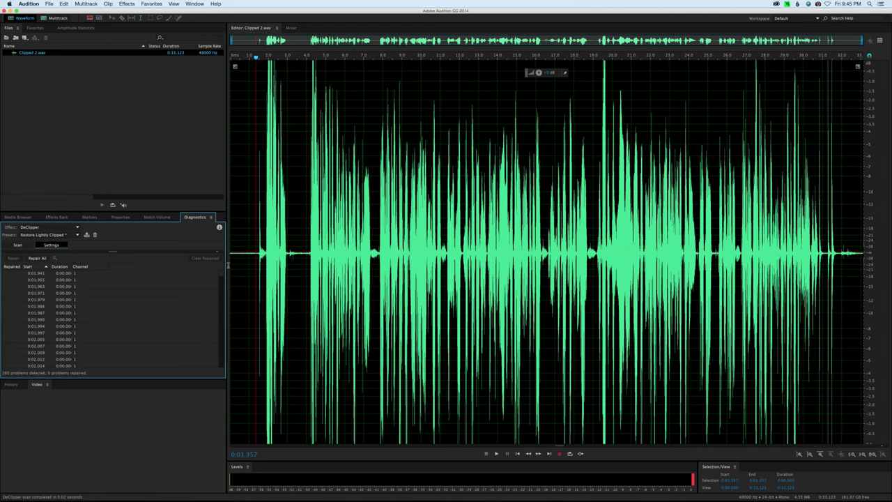
mouse_move(222, 277)
mouse_down()
mouse_move(221, 365)
mouse_move(230, 271)
mouse_up()
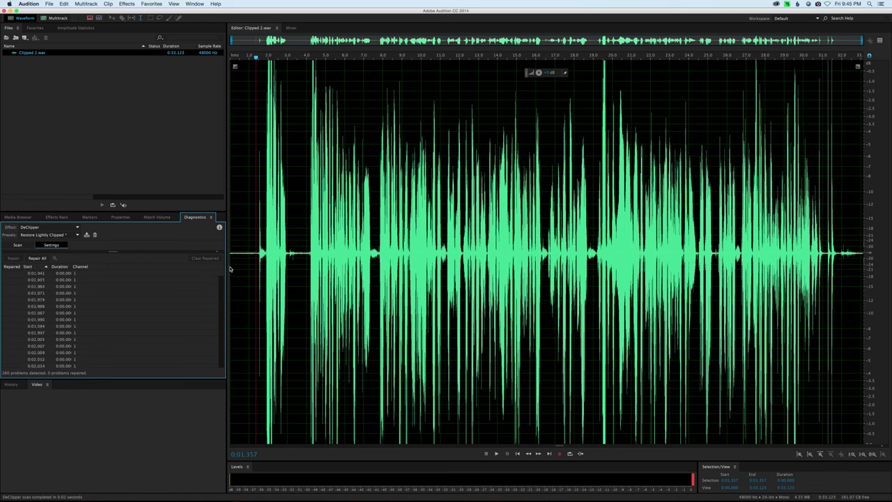
click(36, 258)
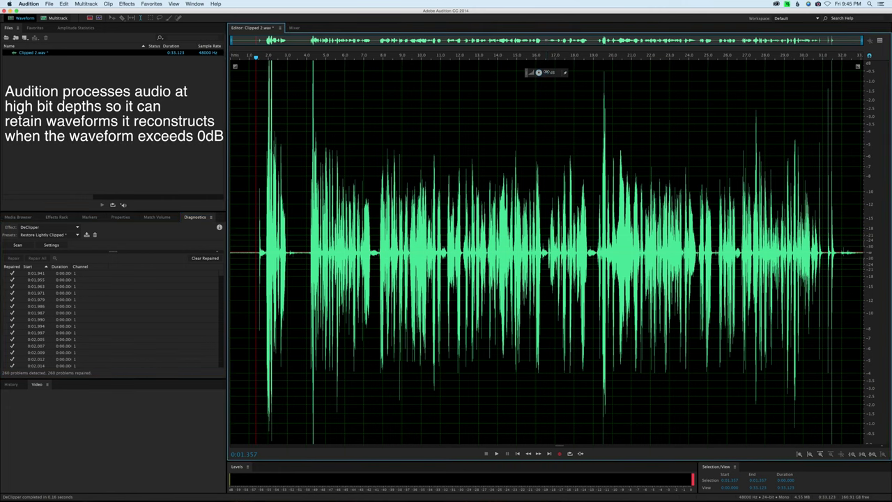
Amplify all of Clipped 2.wav down to lower its peaks, then deselect the waveform.
drag(539, 73, 546, 75)
click(264, 96)
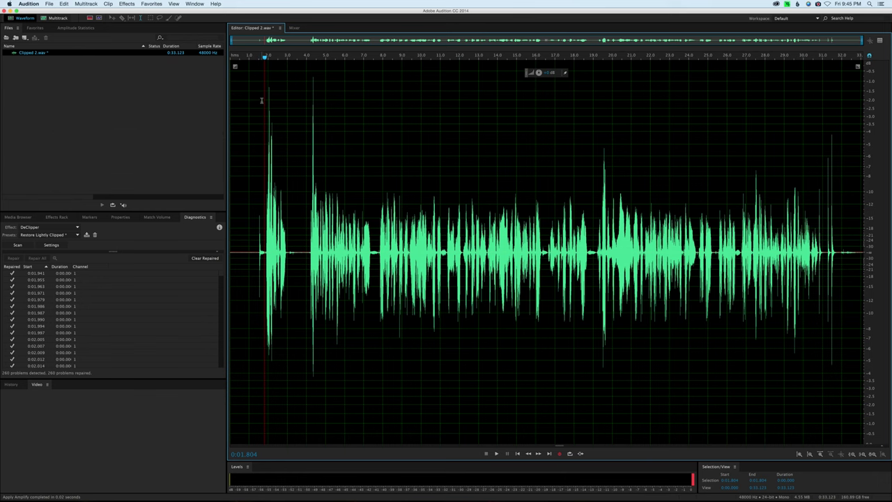
key(space)
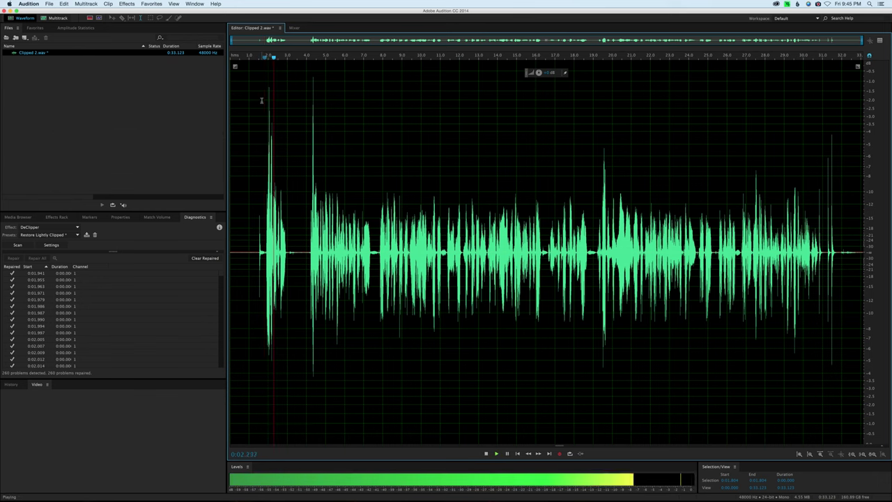
key(space)
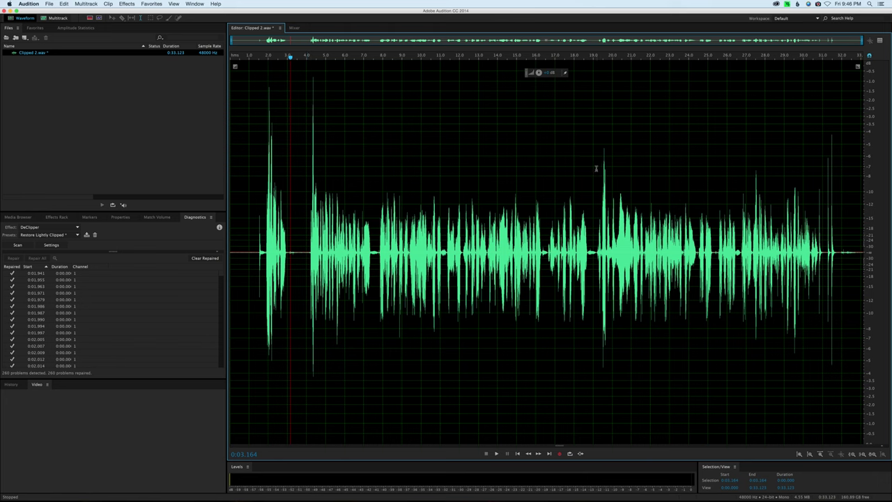
click(263, 148)
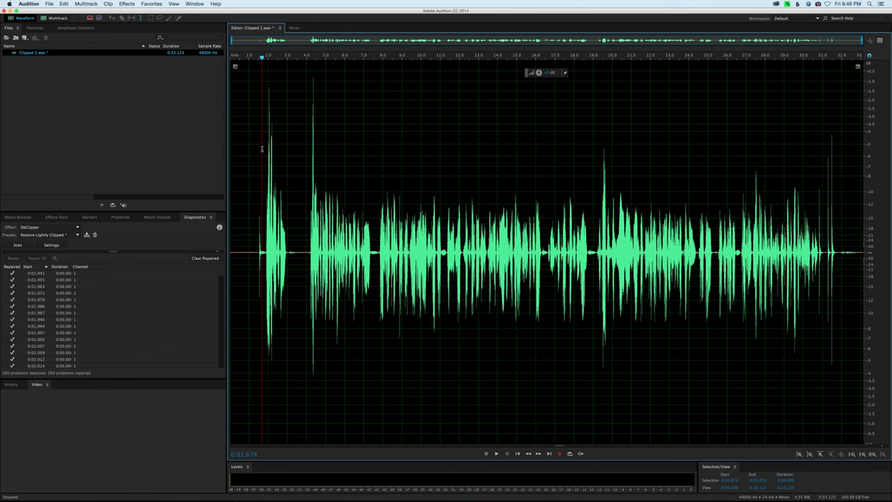
key(space)
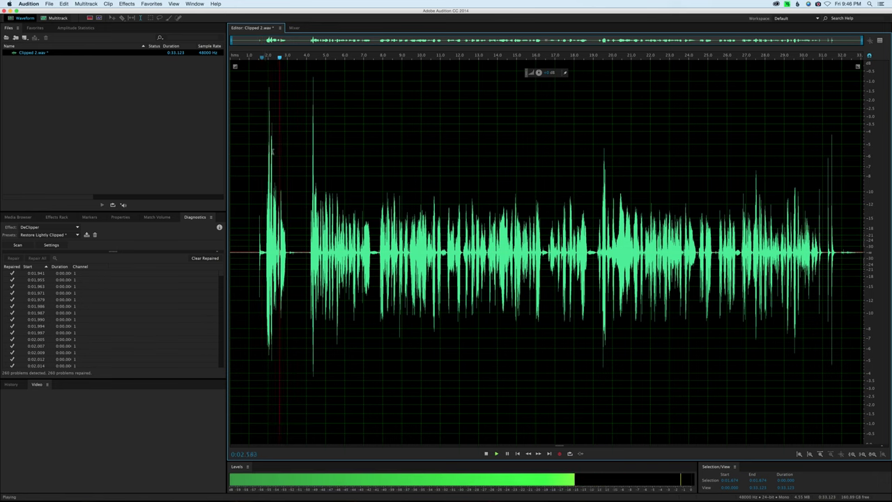
key(space)
click(595, 175)
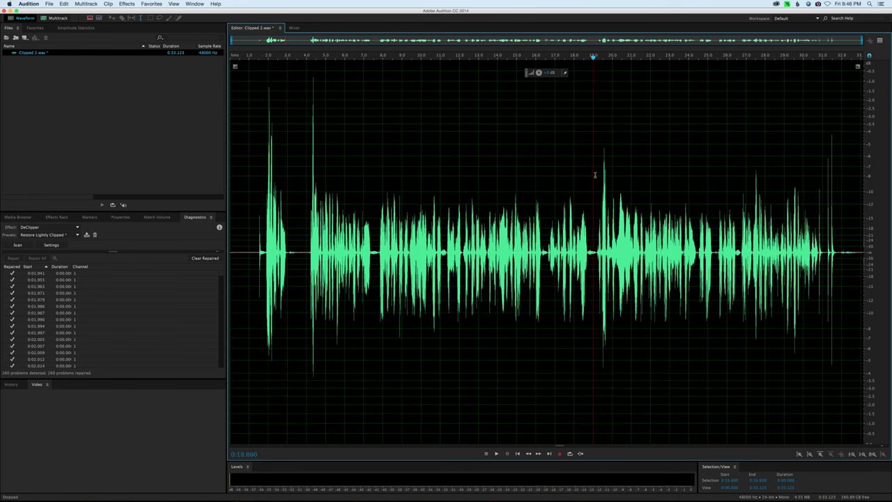
key(space)
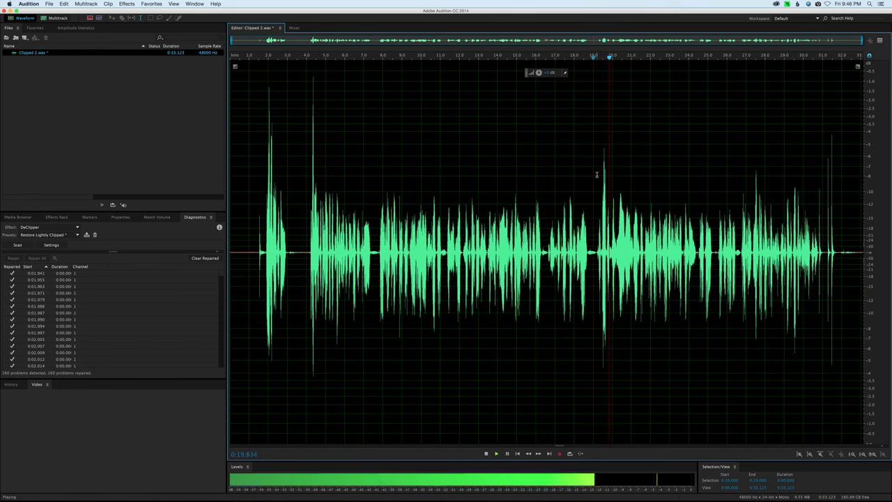
key(space)
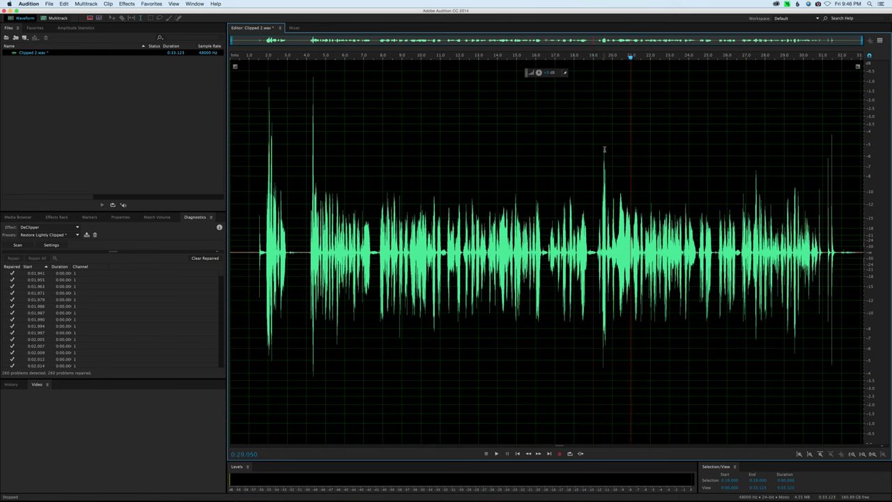